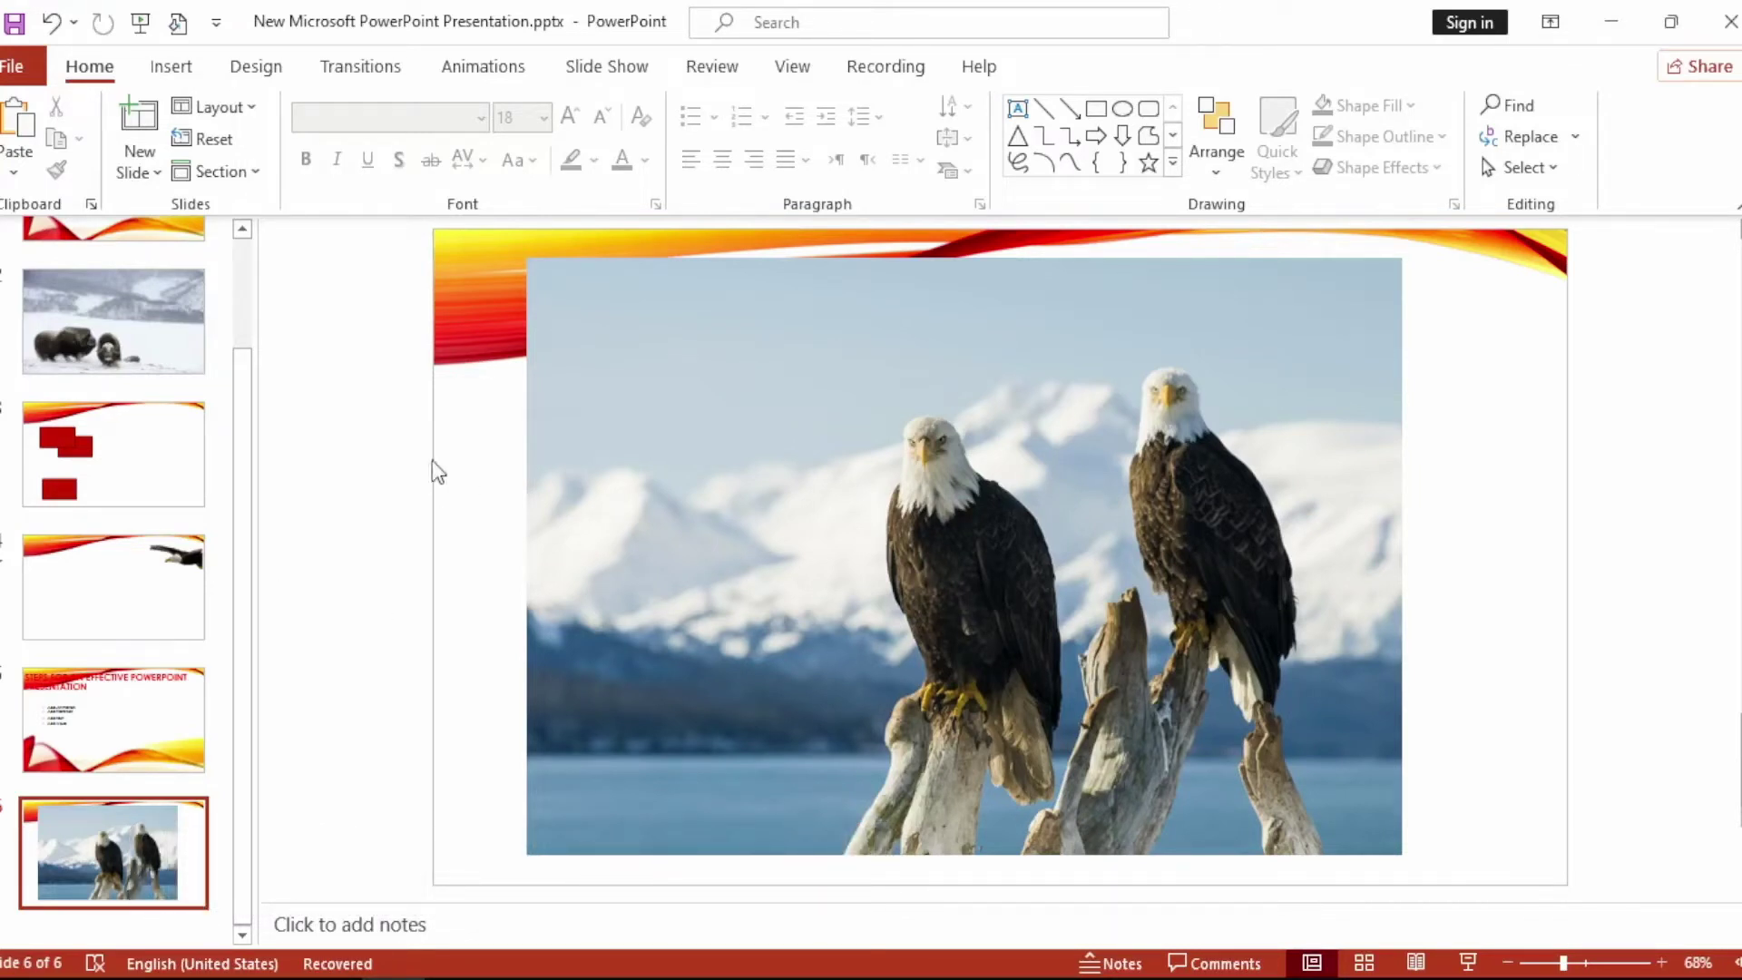
Step: Draw an oval shape over the left eagle in the photo
{"action": "left_click", "coordinate": [174, 66]}
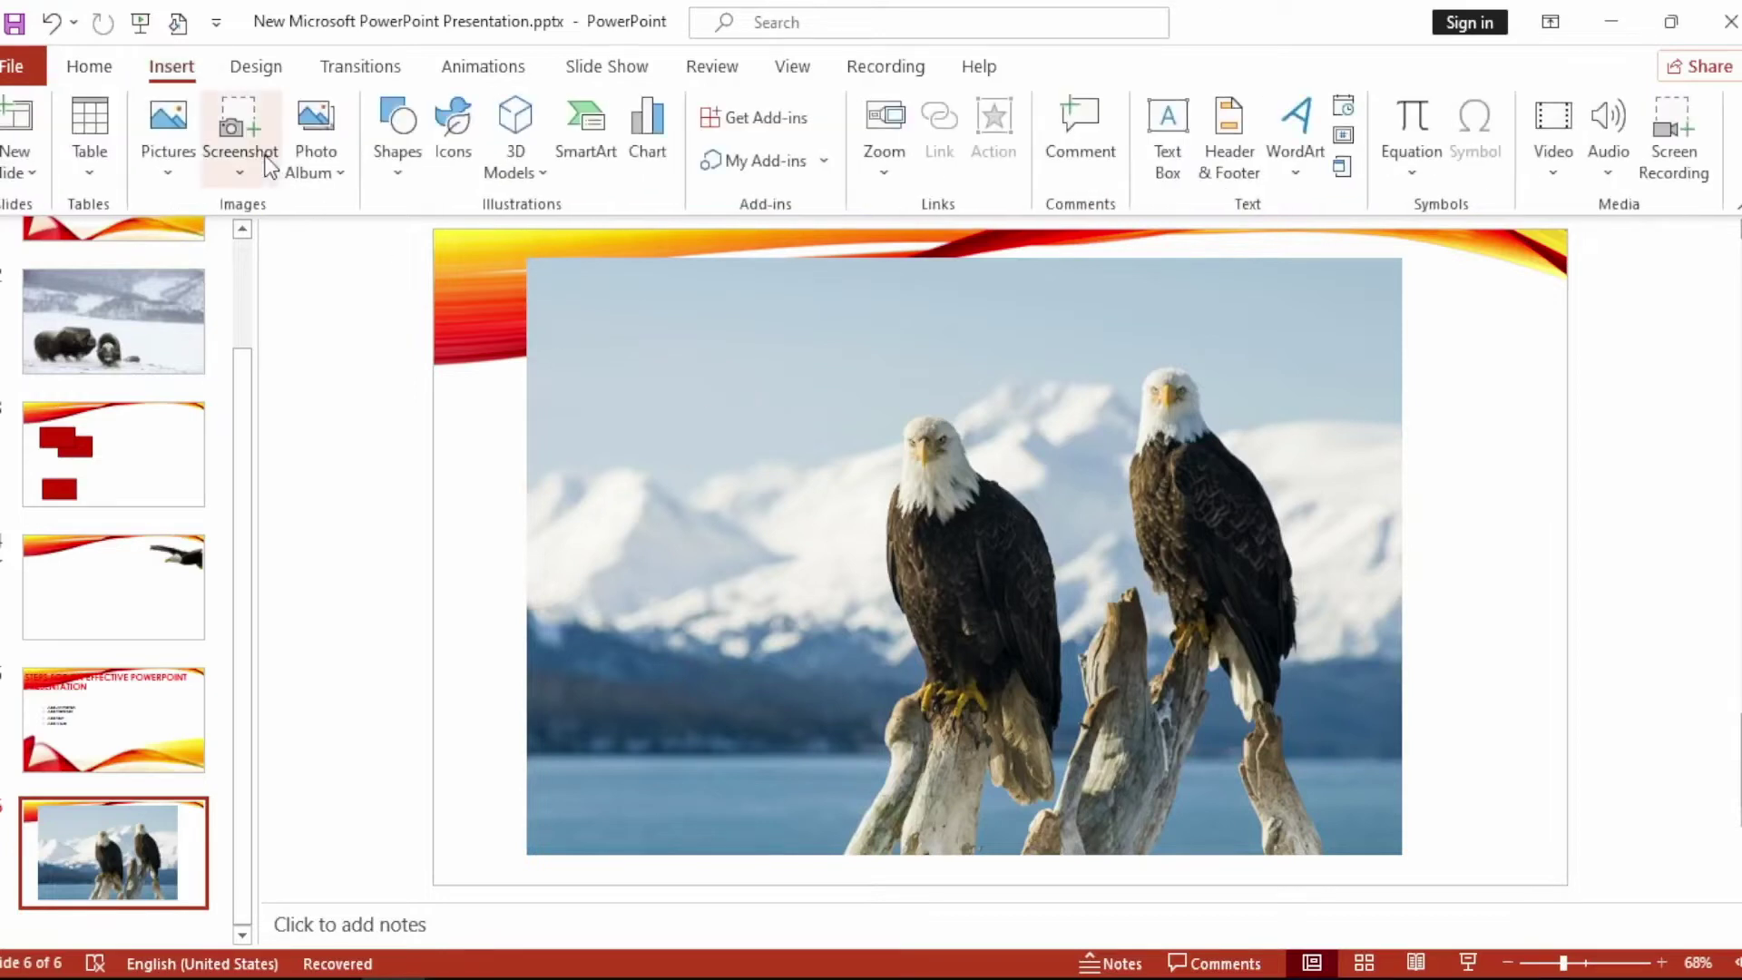
{"action": "left_click", "coordinate": [397, 151]}
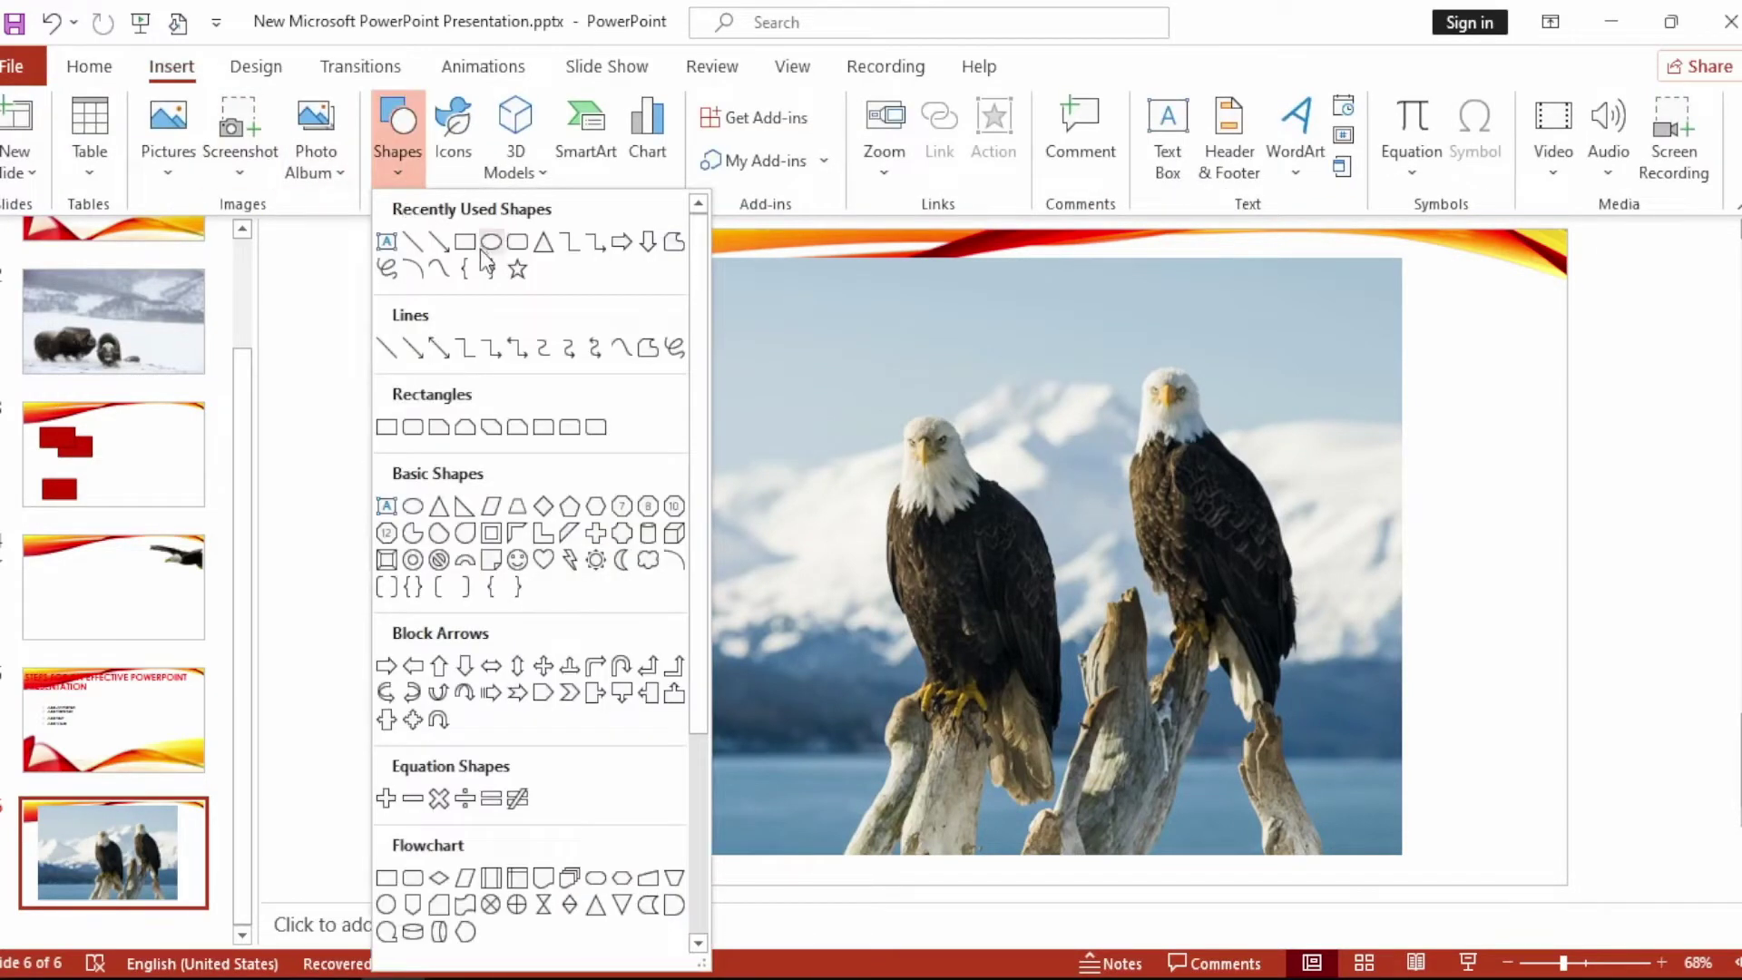
{"action": "left_click", "coordinate": [413, 506]}
{"action": "left_click_drag", "start_coordinate": [833, 370], "coordinate": [1088, 676]}
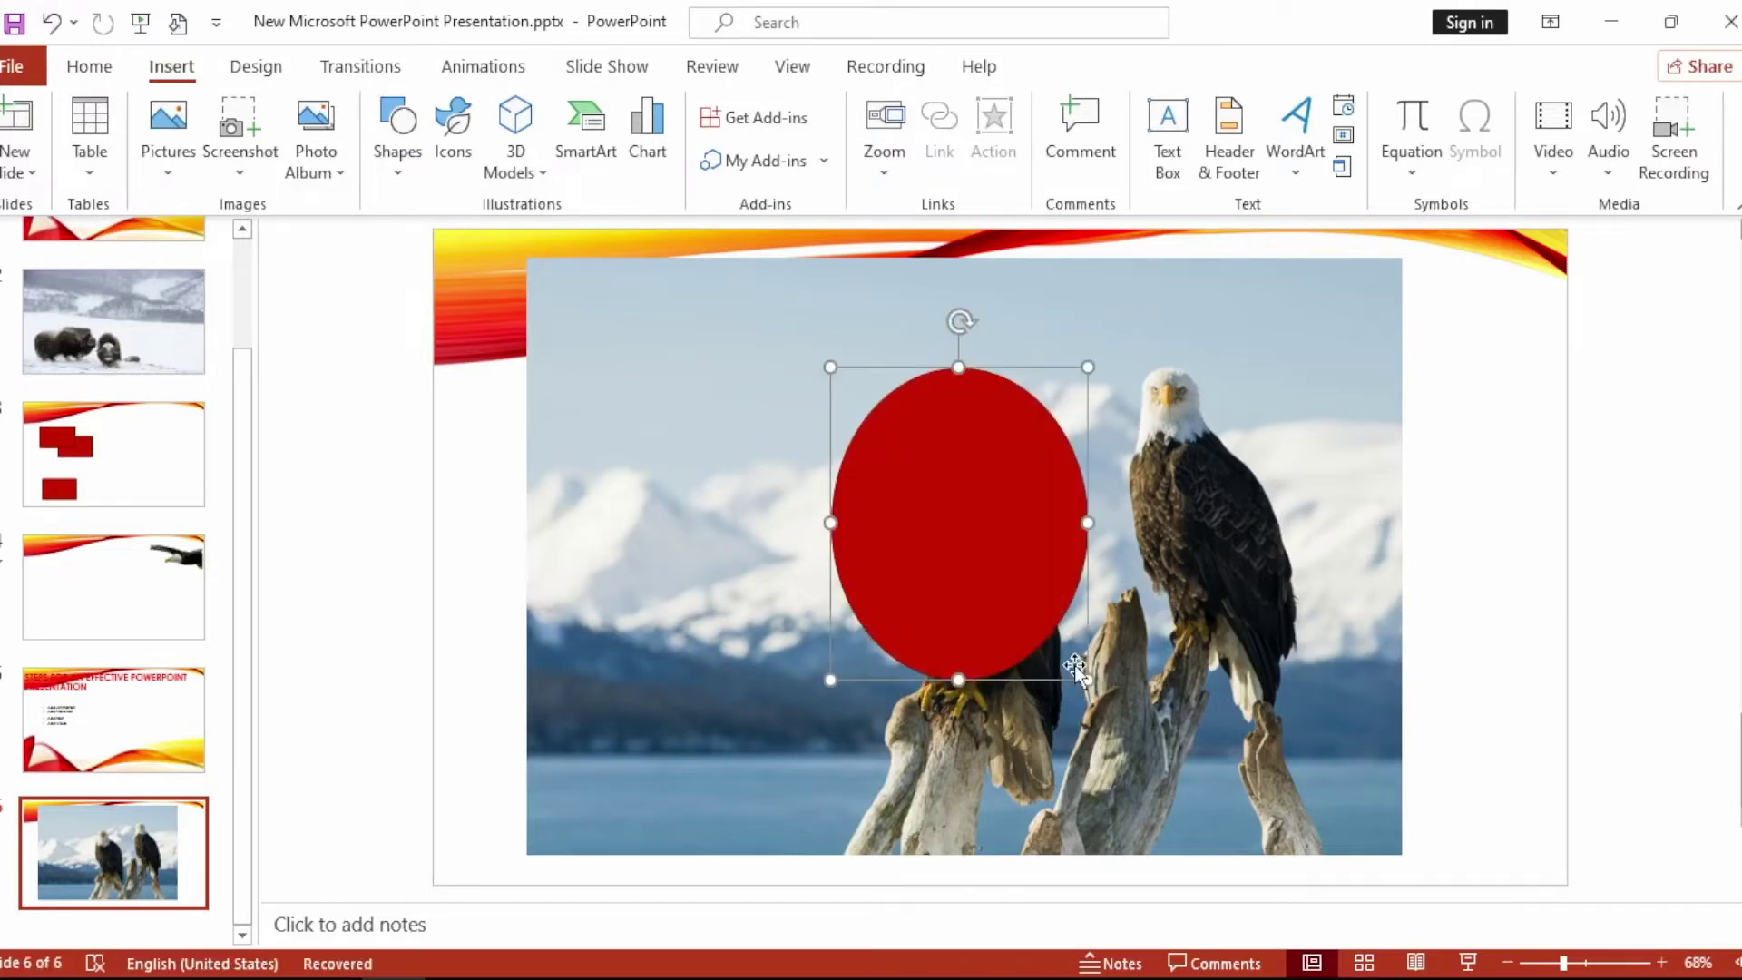
Step: Intersect the eagle photo with the red oval to crop it to an oval
{"action": "left_click", "coordinate": [719, 577]}
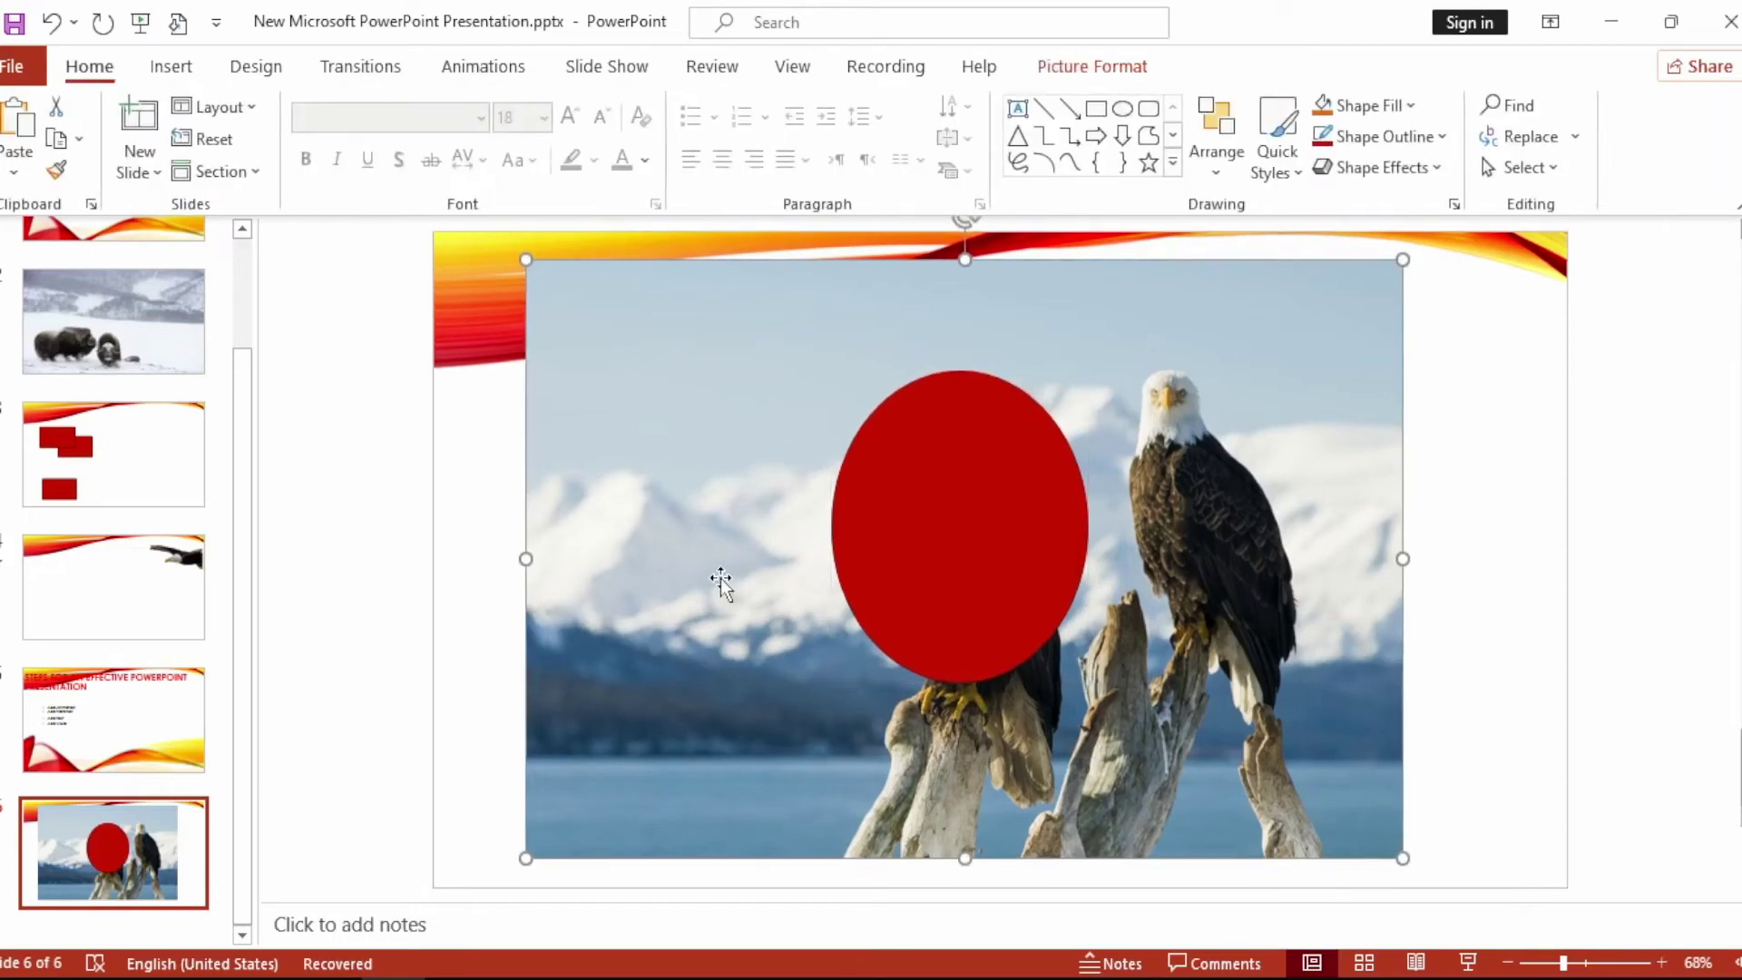
{"action": "left_click", "coordinate": [941, 562]}
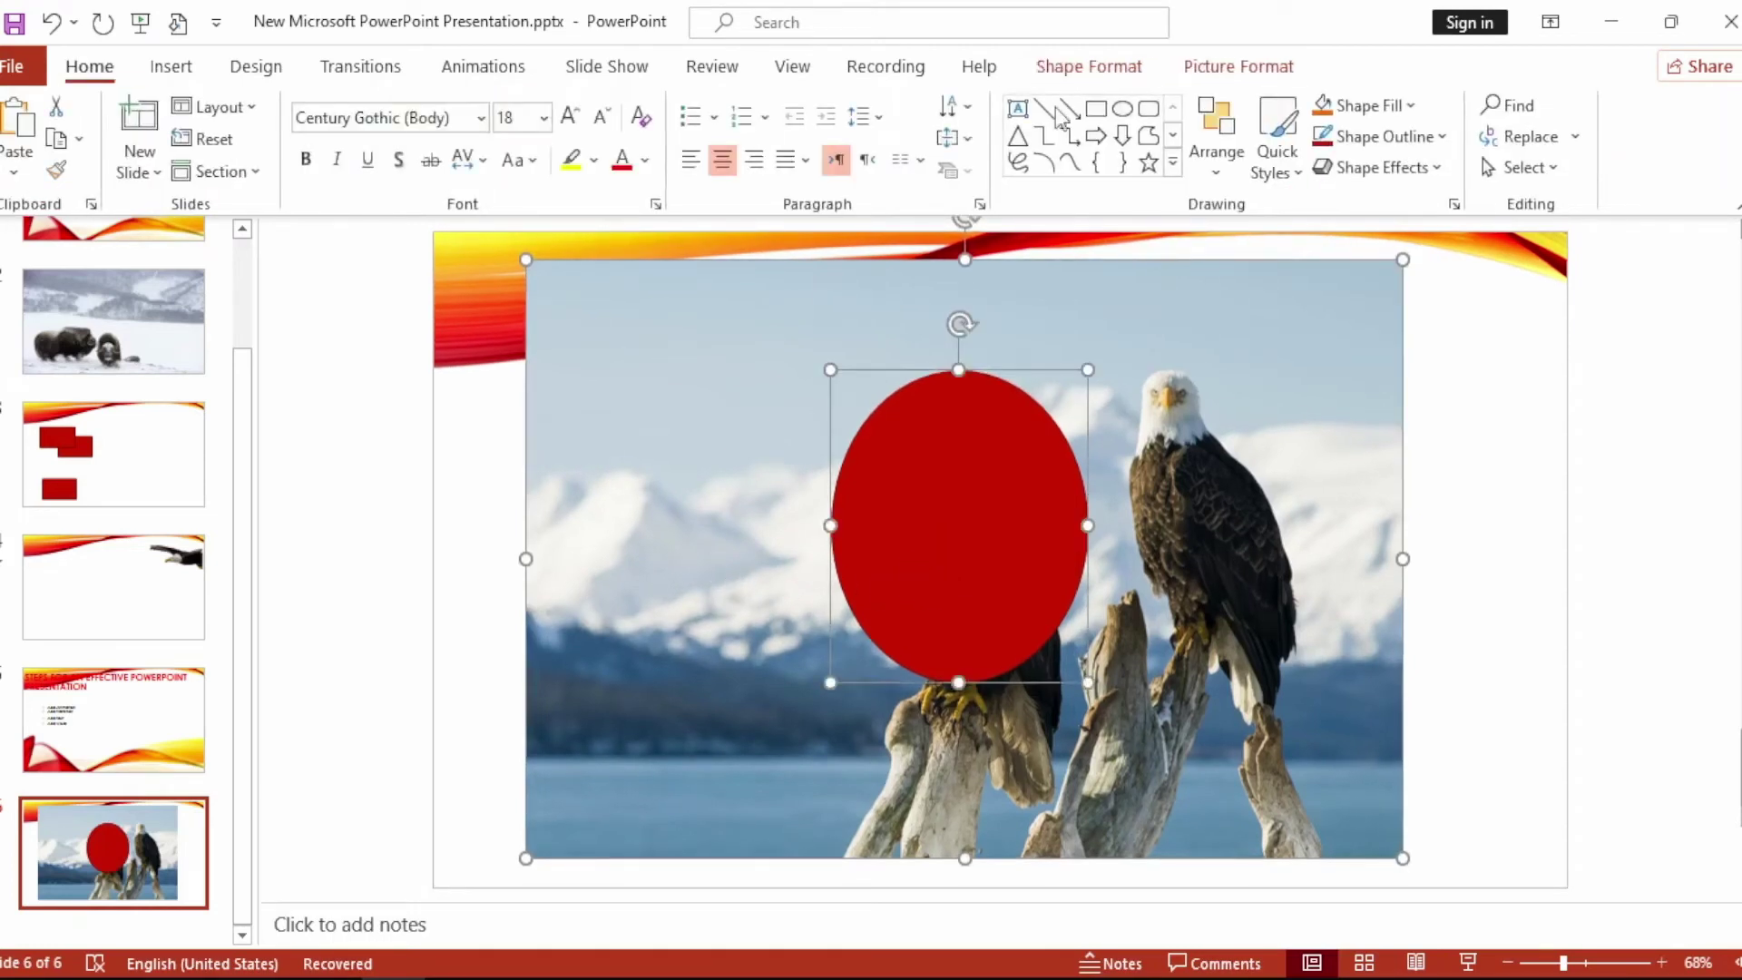
{"action": "left_click", "coordinate": [1071, 65]}
{"action": "left_click", "coordinate": [284, 172]}
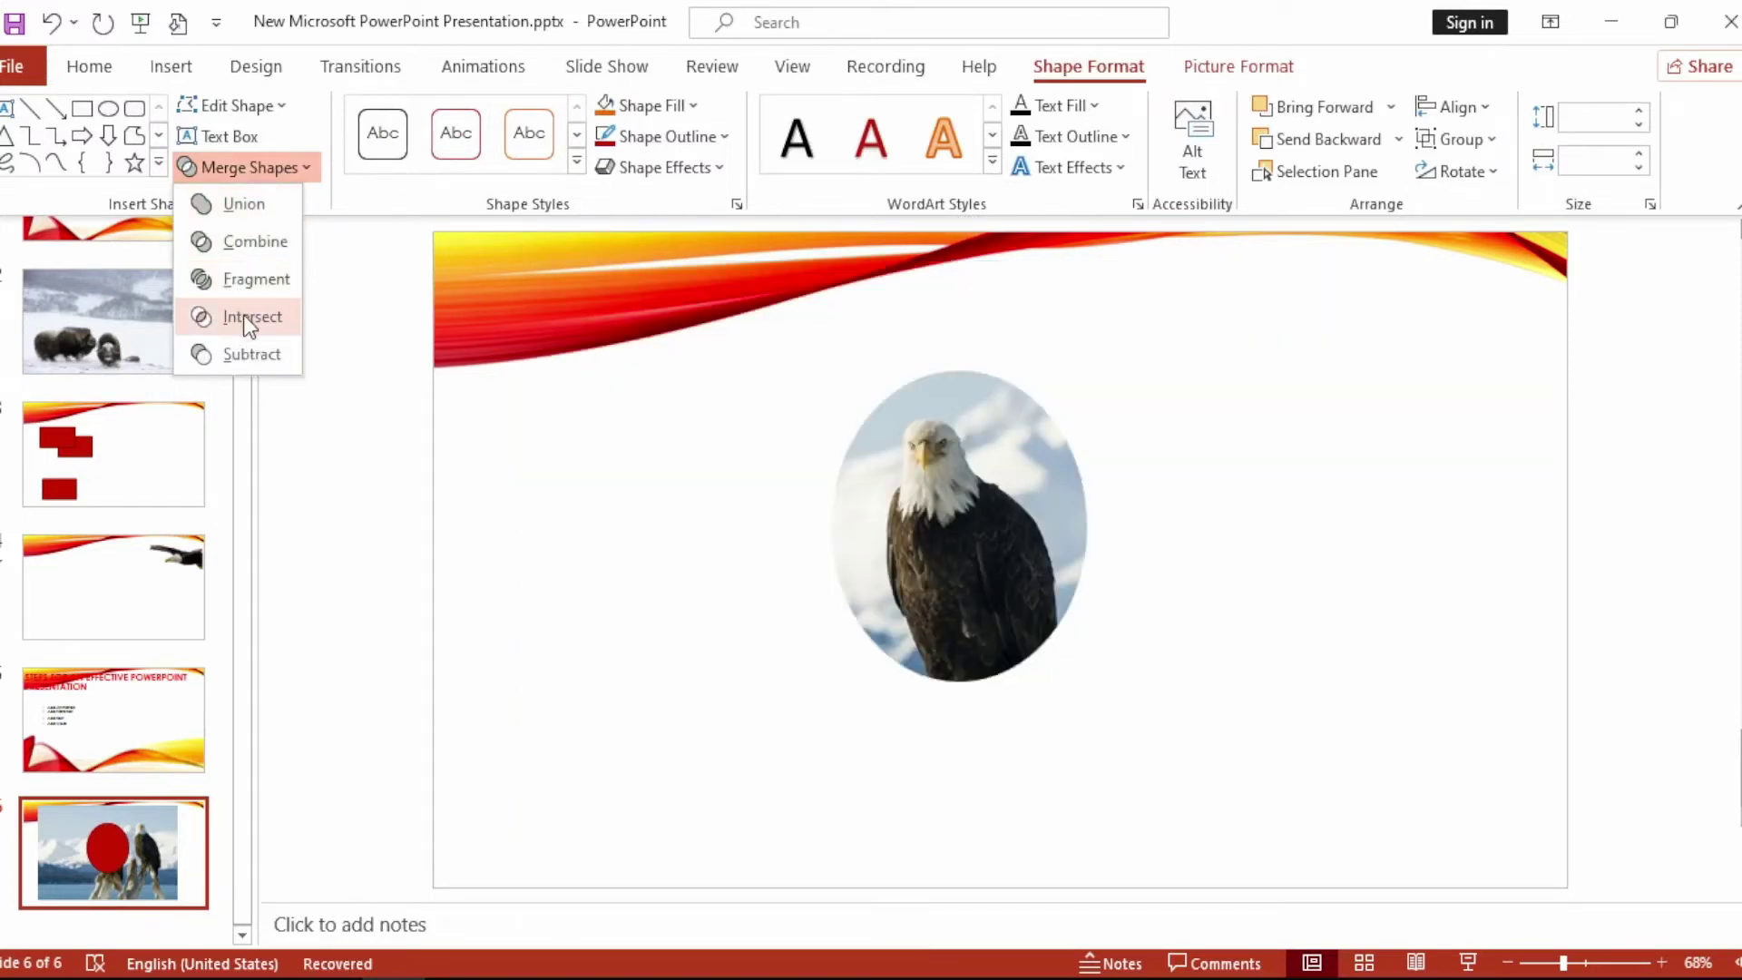
{"action": "left_click", "coordinate": [252, 317]}
Step: Shrink the oval eagle image and position it in the top-left corner over the red banner
{"action": "left_click_drag", "start_coordinate": [935, 494], "coordinate": [556, 479]}
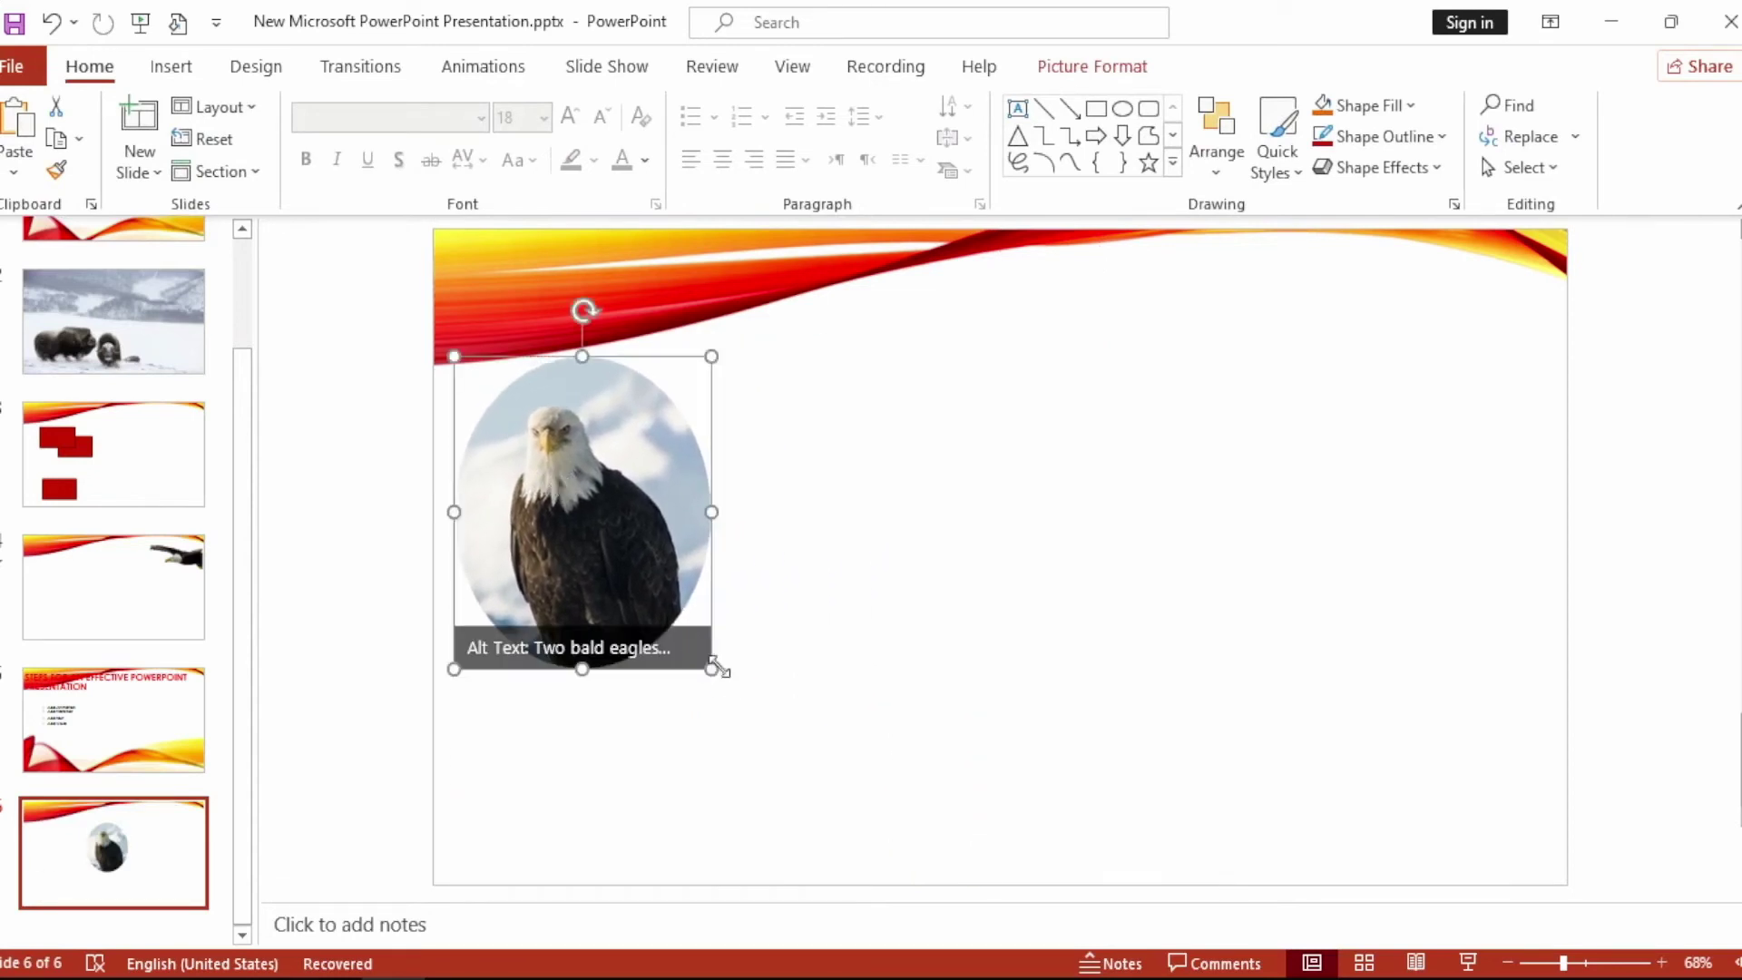
{"action": "left_click_drag", "start_coordinate": [718, 672], "coordinate": [665, 563]}
{"action": "mouse_move", "coordinate": [564, 510]}
{"action": "left_mouse_down"}
{"action": "mouse_move", "coordinate": [599, 430]}
{"action": "mouse_move", "coordinate": [515, 256]}
{"action": "left_mouse_up"}
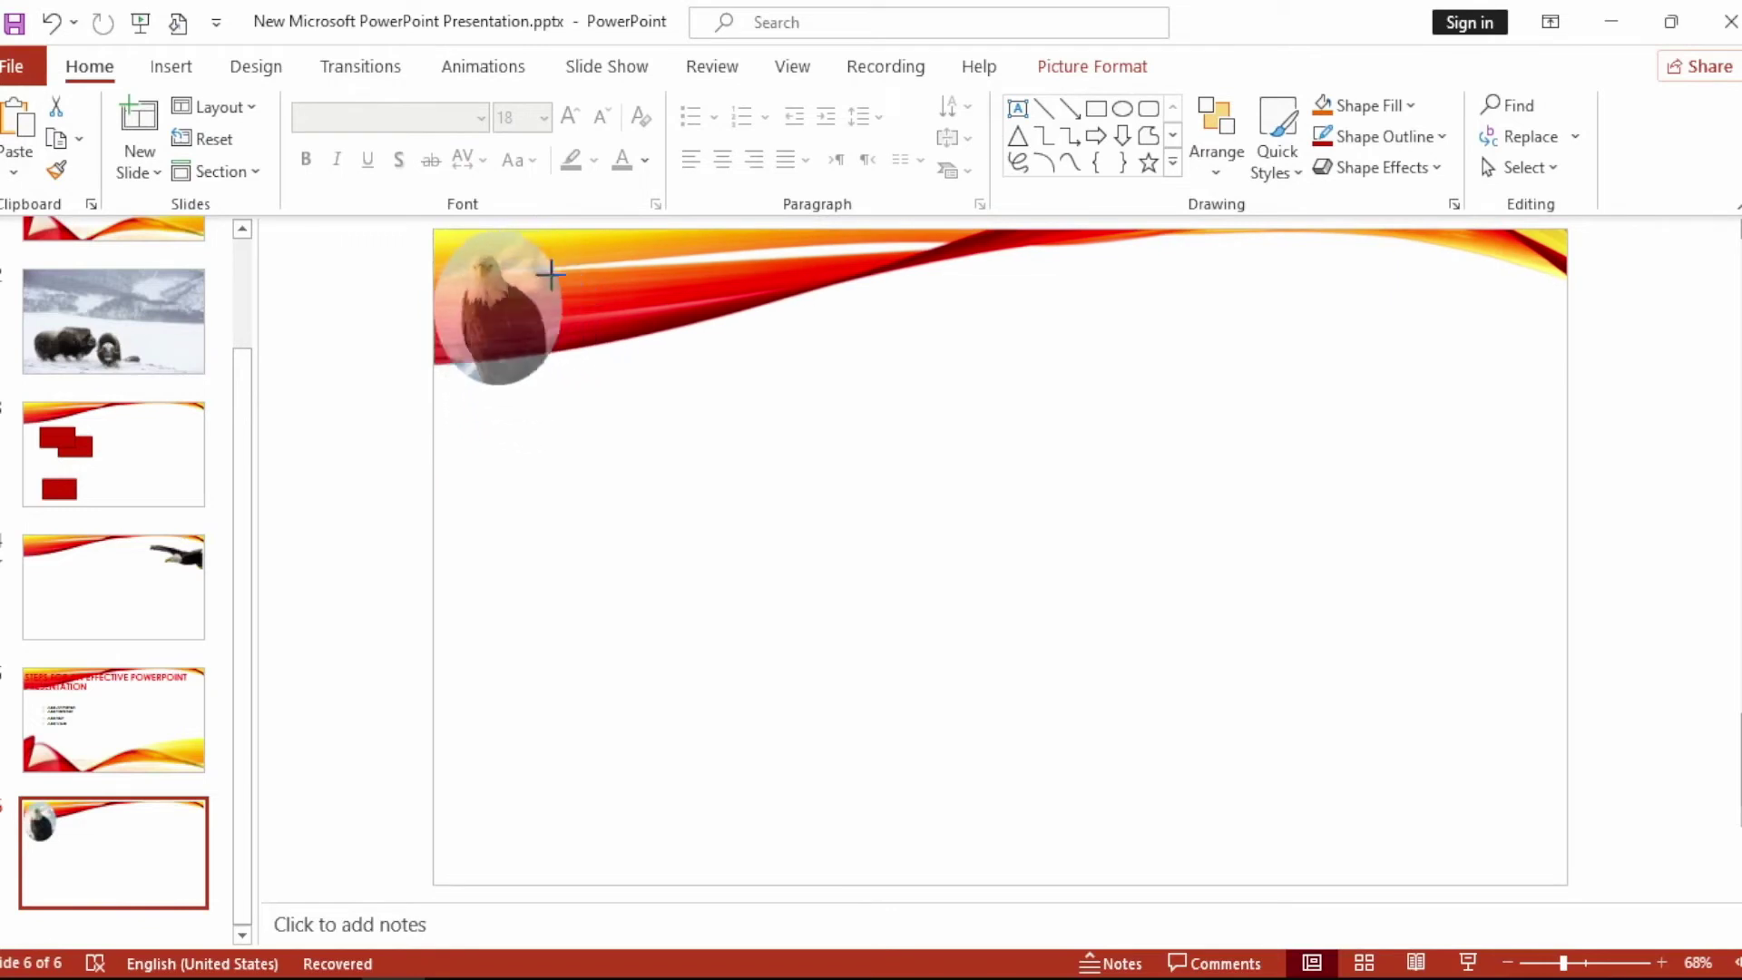
{"action": "left_click_drag", "start_coordinate": [477, 279], "coordinate": [519, 290]}
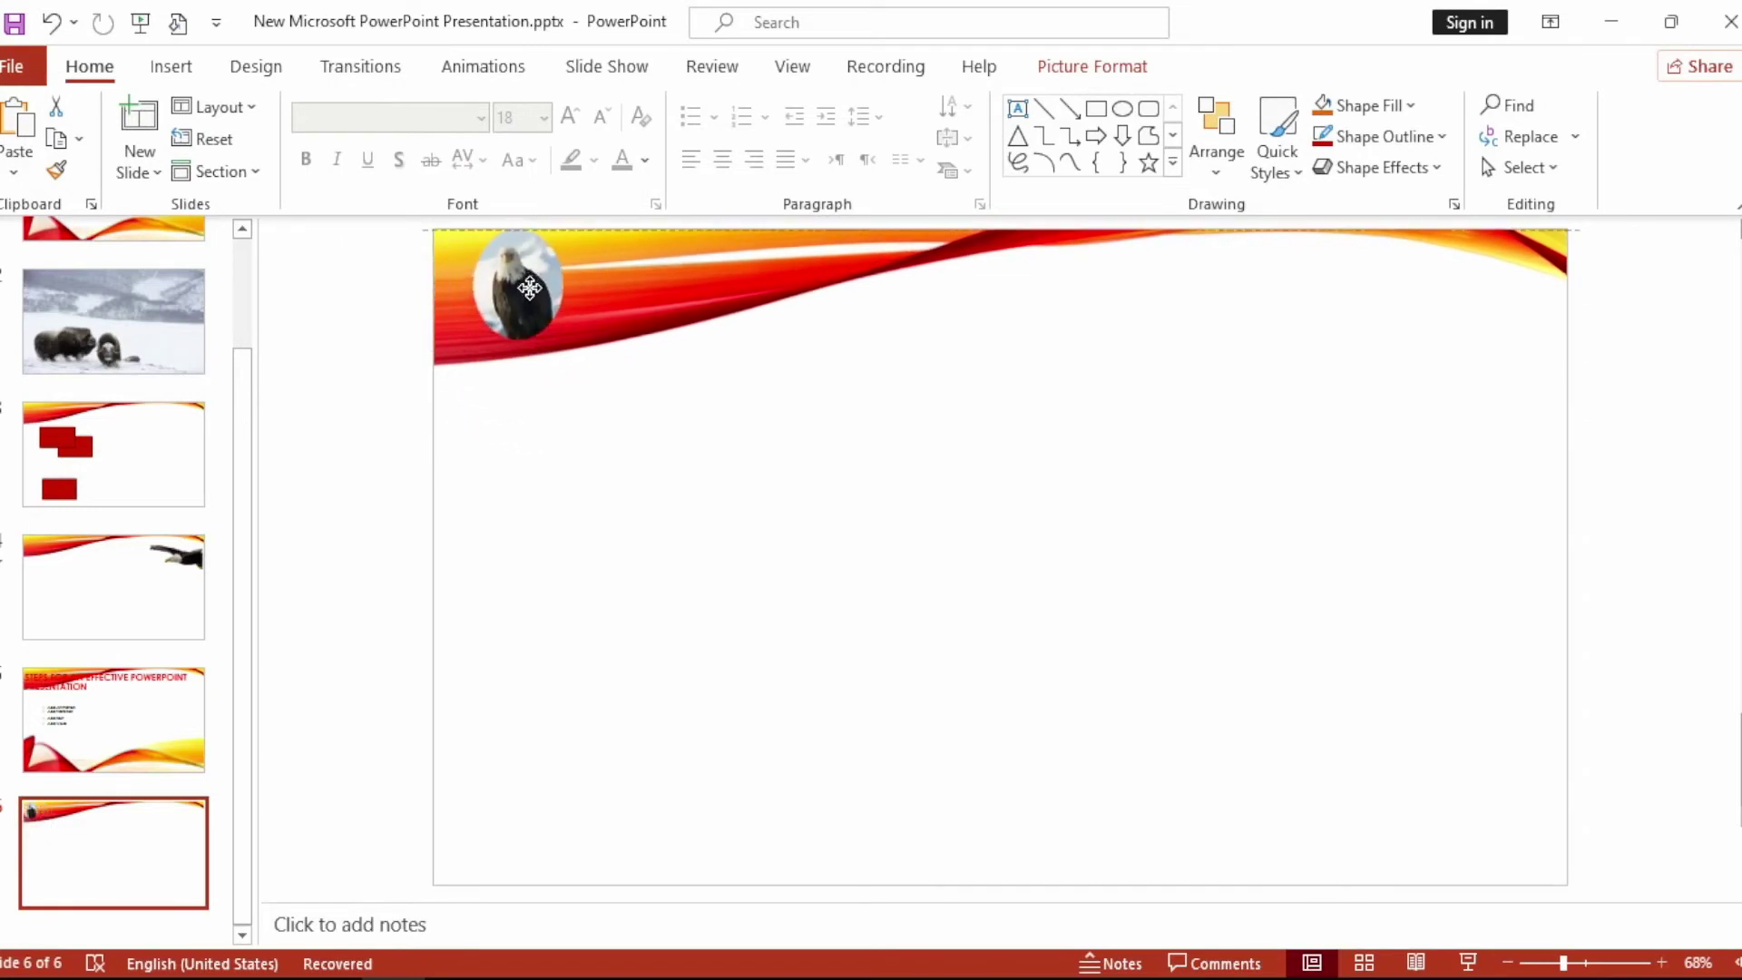
{"action": "left_click", "coordinate": [350, 459]}
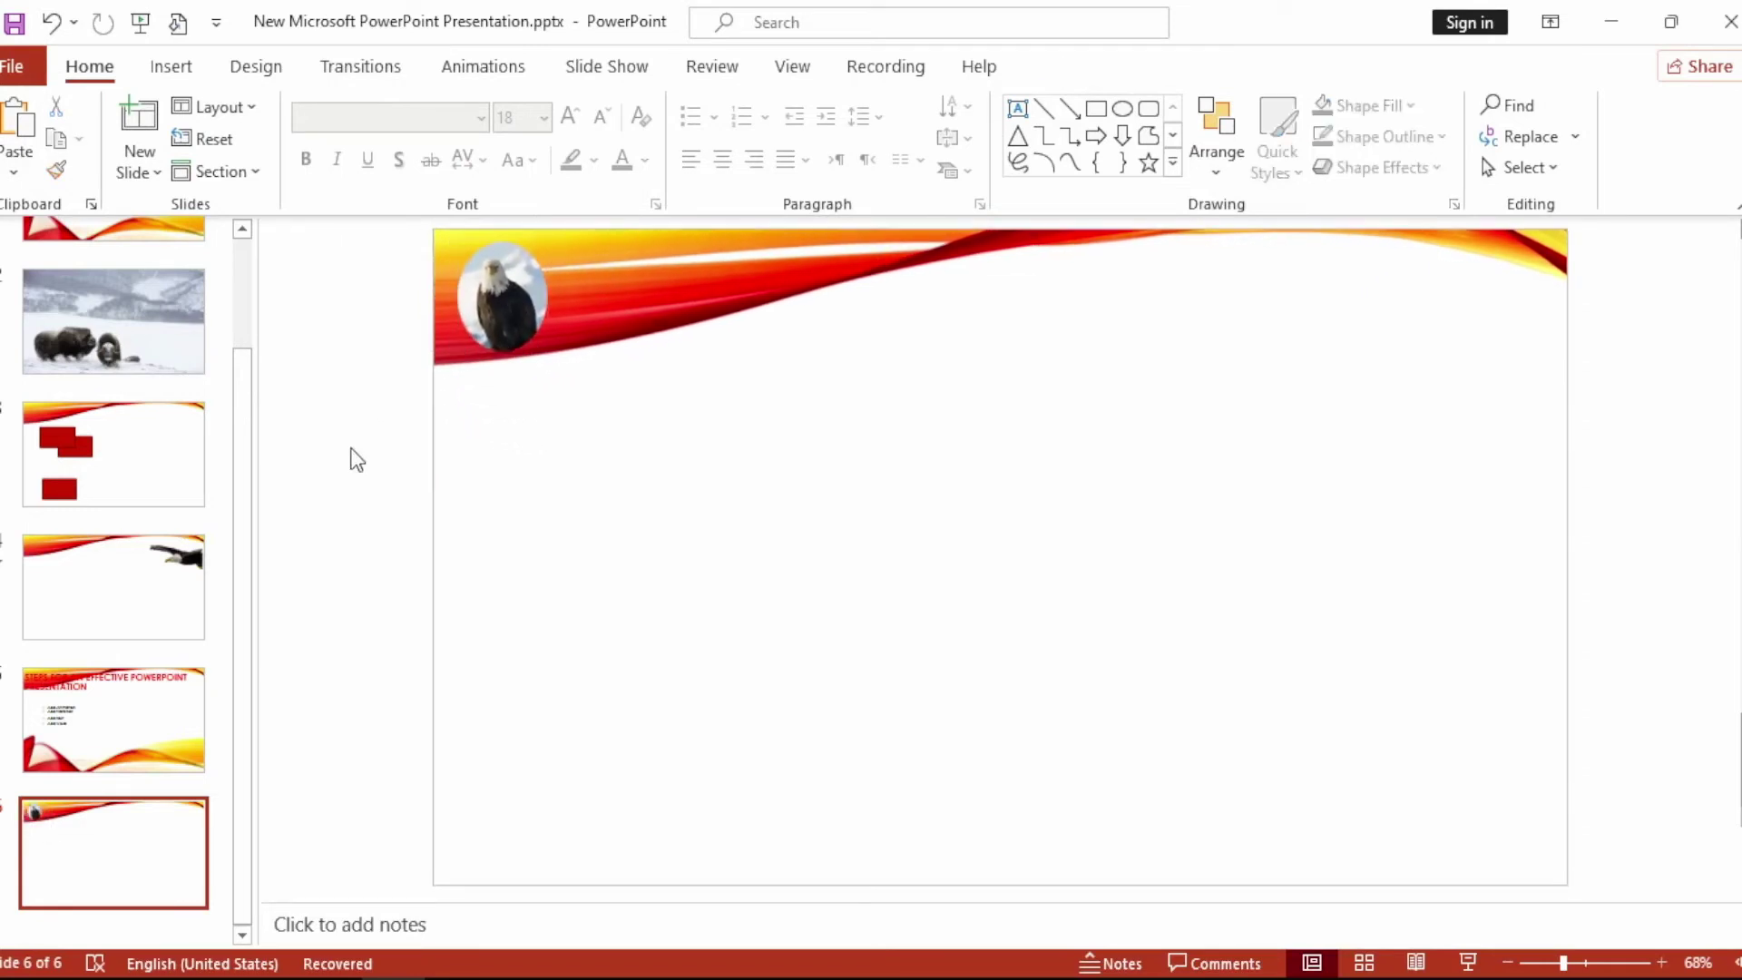